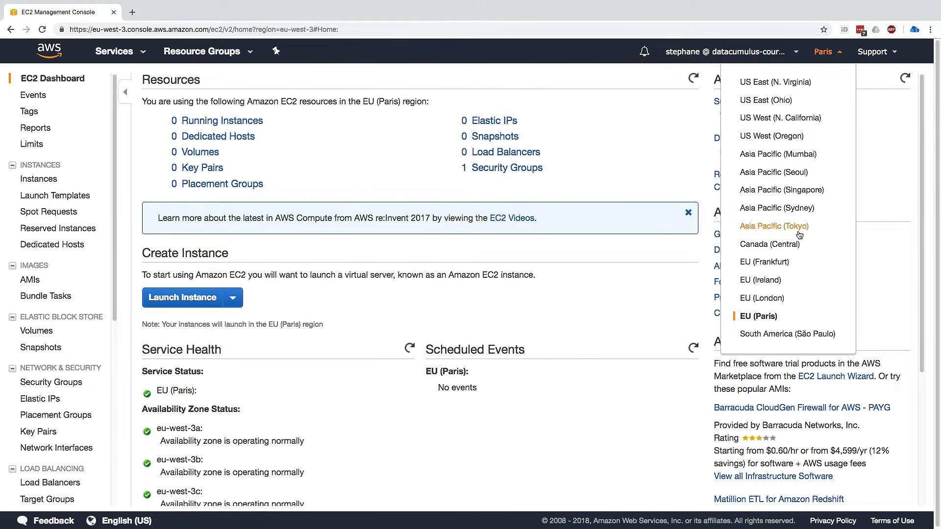
# Start launching a new EC2 instance in the Paris region and look through the quick-start machine images.
pyautogui.click(624, 228)
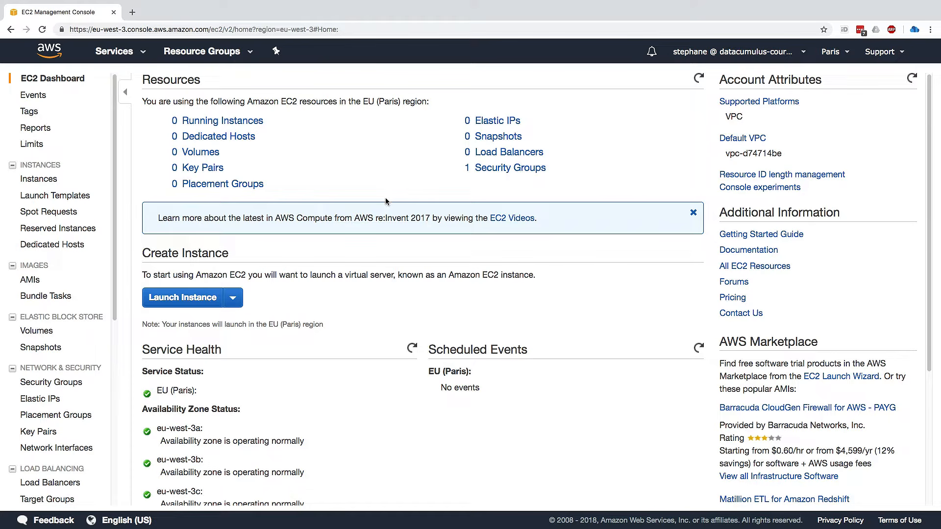
pyautogui.click(196, 303)
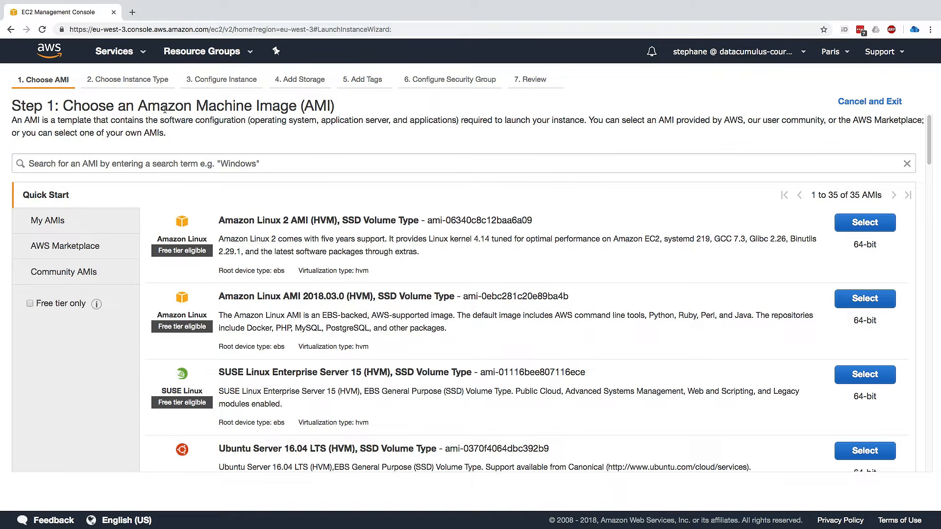
pyautogui.scroll(-3, 261, 364)
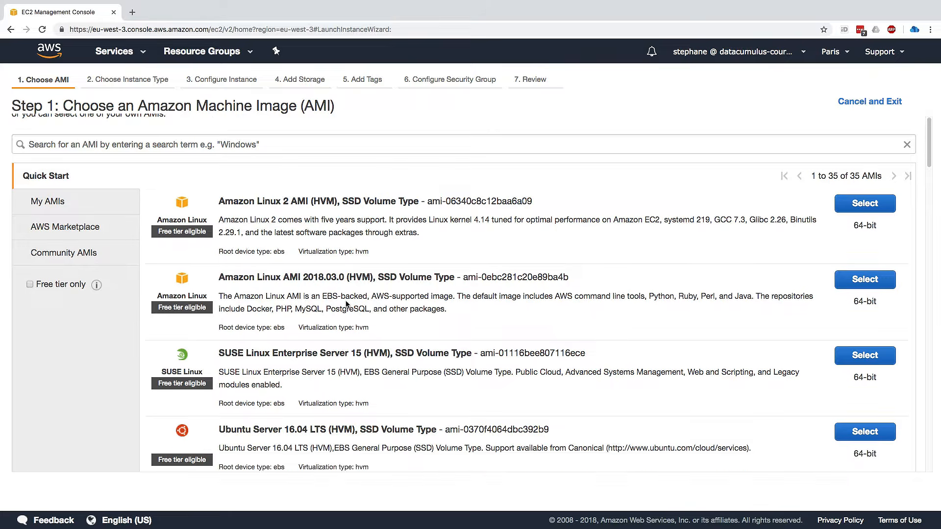
pyautogui.scroll(-6, 261, 364)
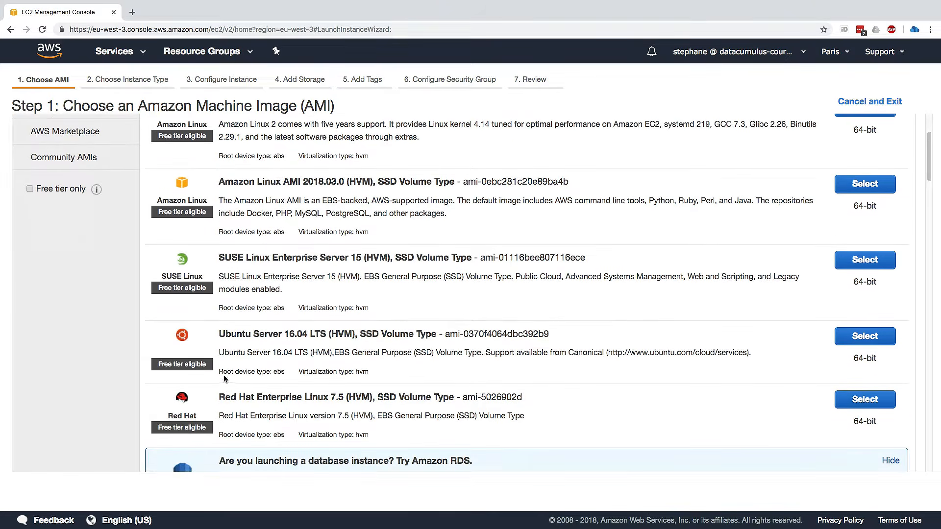
pyautogui.scroll(-7, 244, 374)
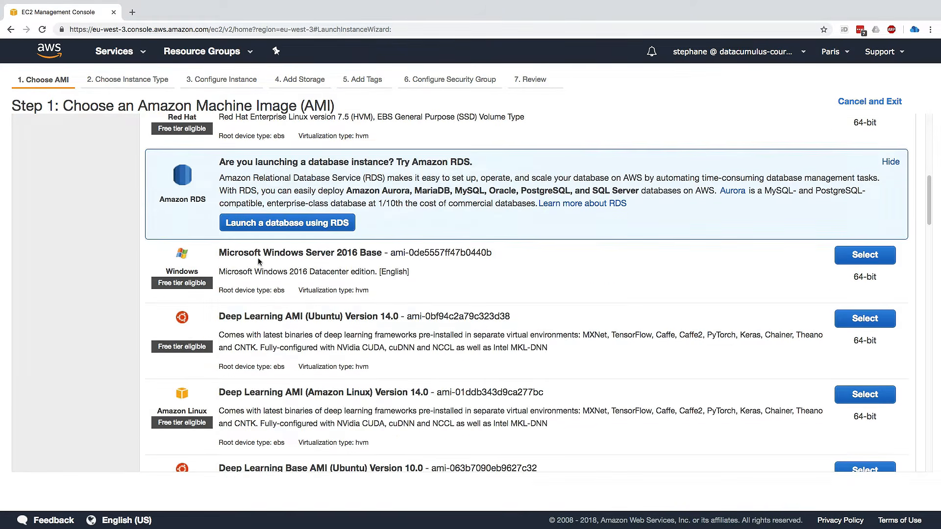
pyautogui.scroll(15, 354, 389)
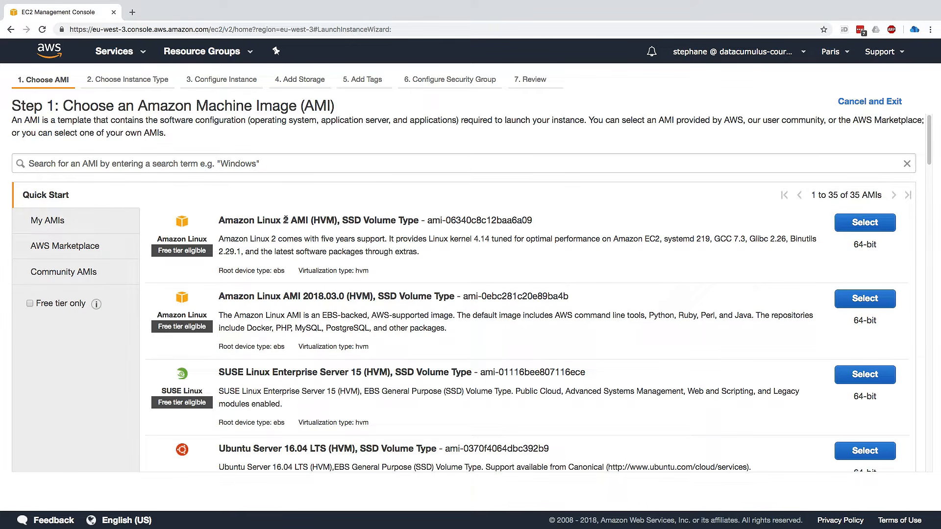
# Choose Amazon Linux 2 AMI (HVM), SSD Volume Type as the instance's machine image.
pyautogui.moveTo(288, 221); pyautogui.dragTo(219, 220)
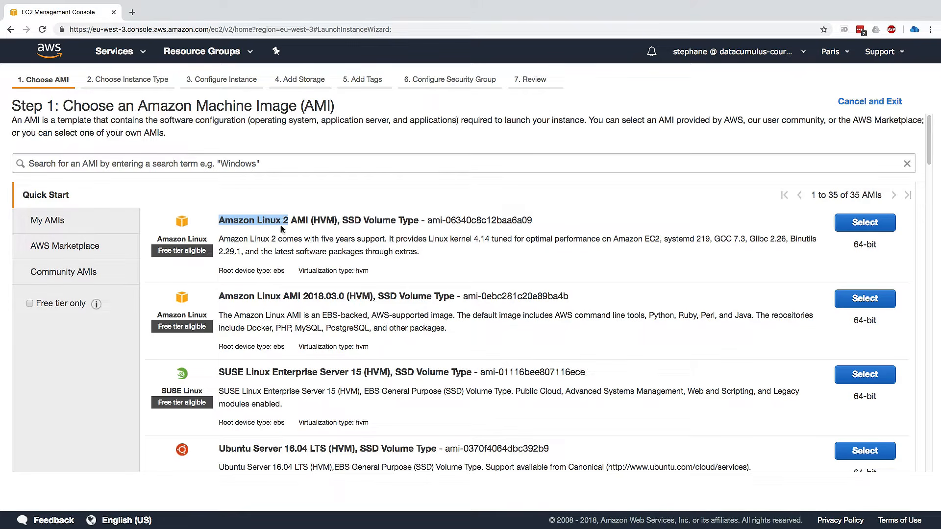
pyautogui.moveTo(282, 298); pyautogui.dragTo(218, 298)
pyautogui.click(222, 297)
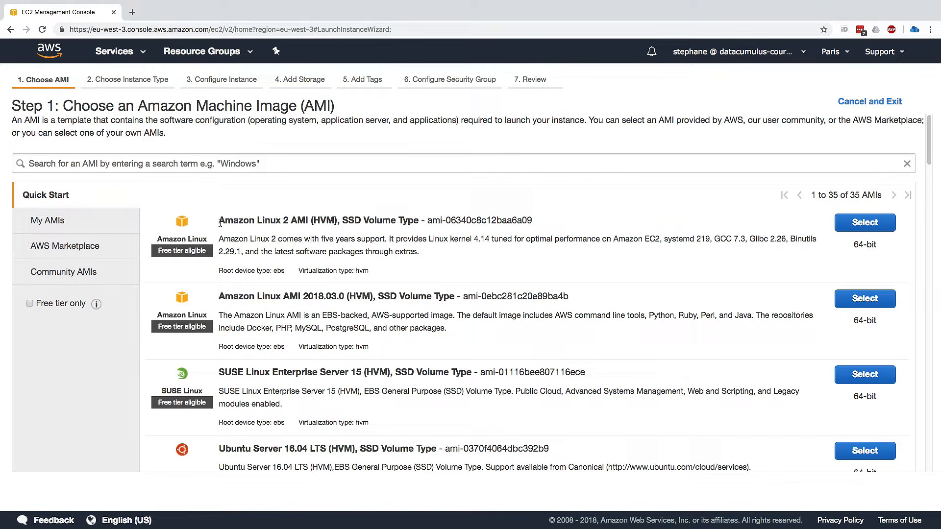
pyautogui.moveTo(218, 221); pyautogui.dragTo(288, 220)
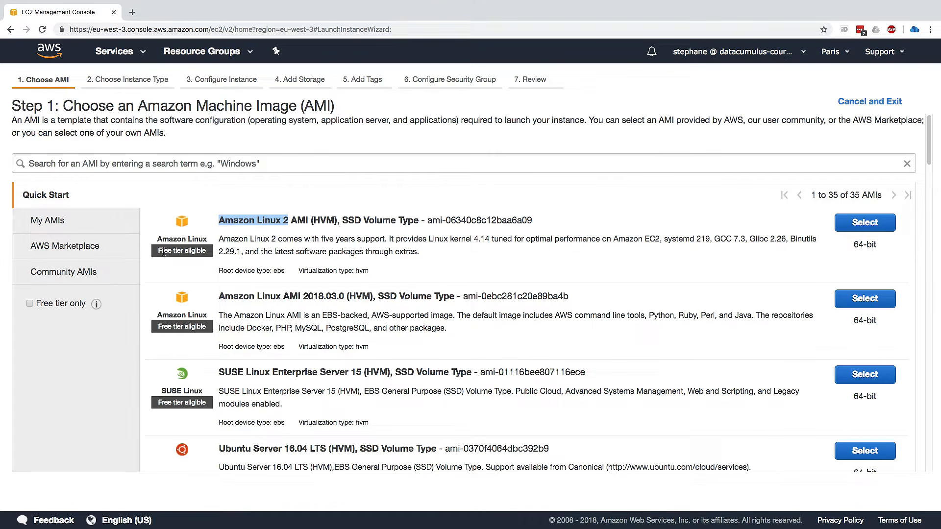
pyautogui.moveTo(158, 252); pyautogui.dragTo(208, 252)
pyautogui.click(208, 251)
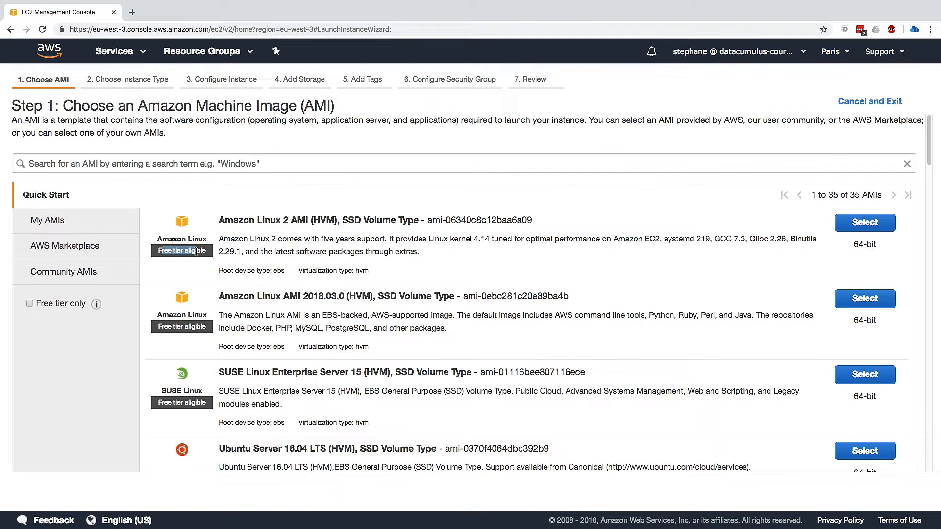
pyautogui.moveTo(218, 221); pyautogui.dragTo(285, 221)
pyautogui.click(286, 220)
pyautogui.click(852, 227)
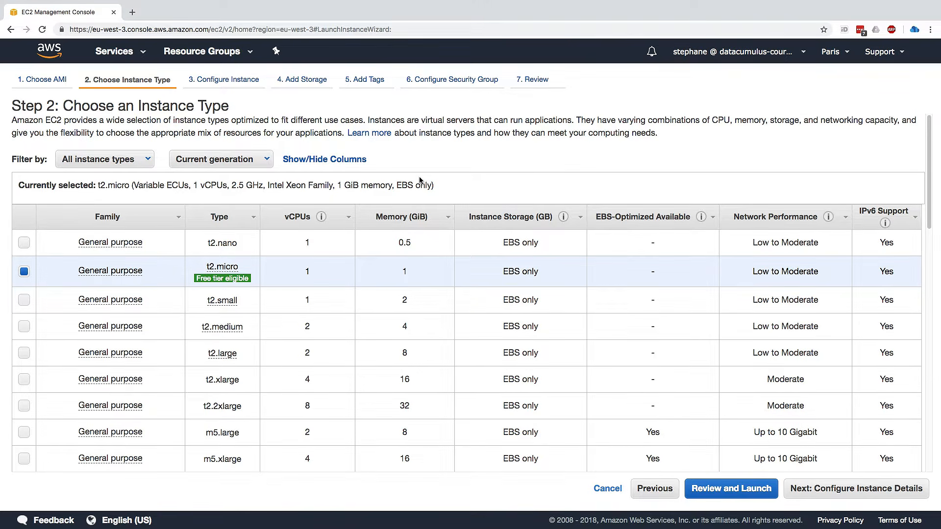
# Look through the instance types, keep the free tier eligible t2.micro and proceed to the instance details.
pyautogui.moveTo(321, 217)
pyautogui.scroll(-10, 357, 274)
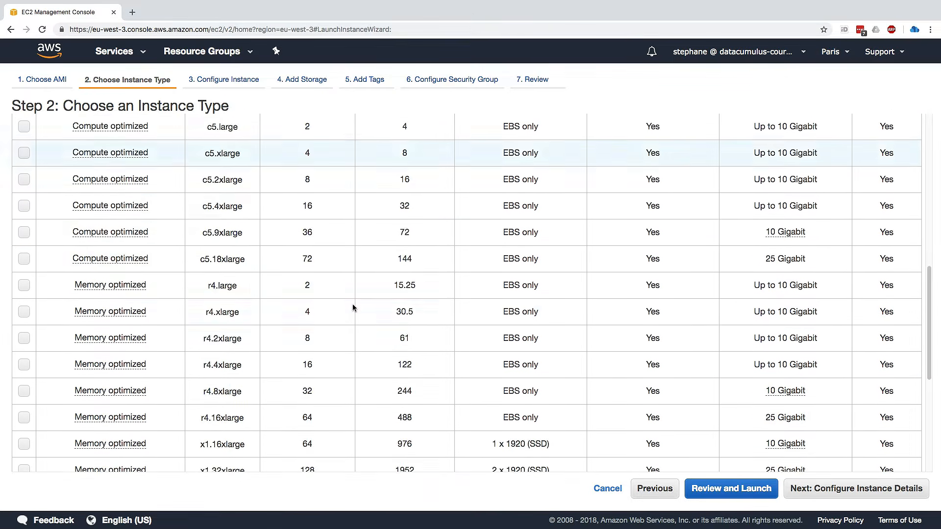
pyautogui.scroll(-6, 353, 308)
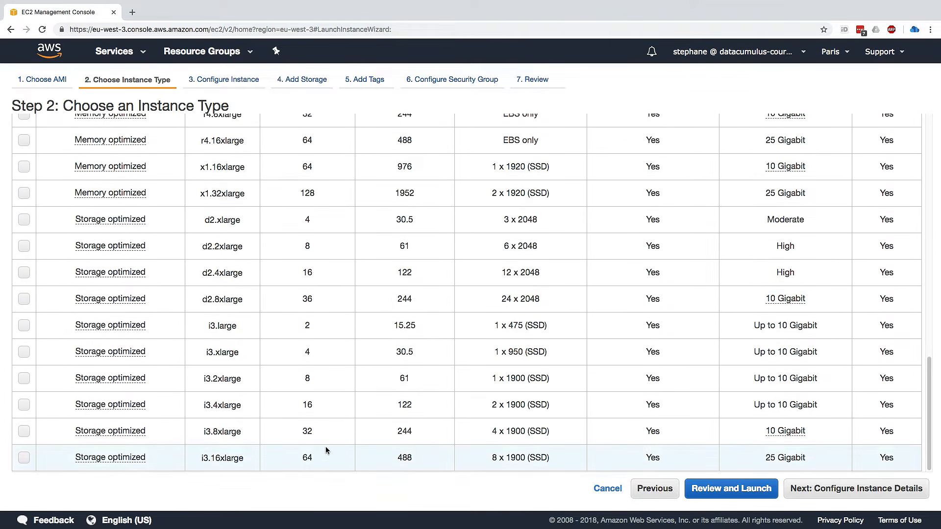
pyautogui.scroll(15, 327, 446)
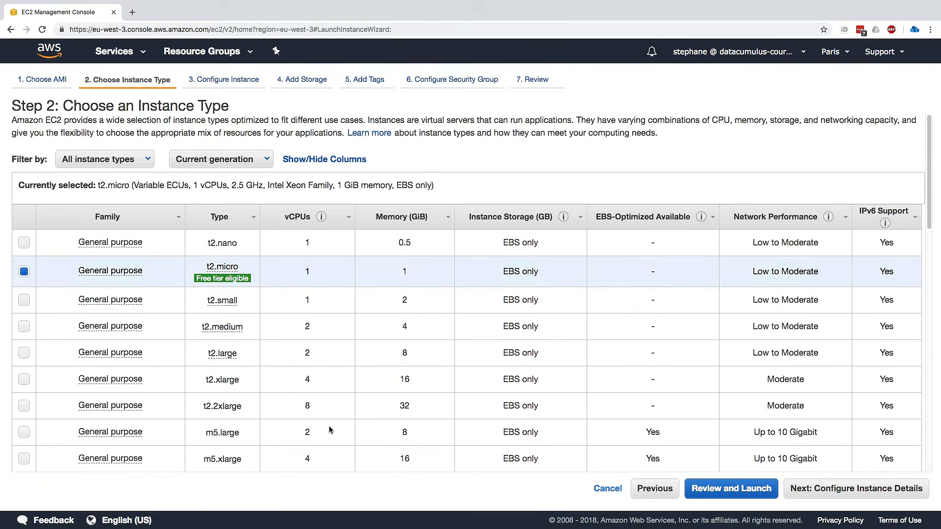
pyautogui.moveTo(221, 280)
pyautogui.moveTo(232, 265)
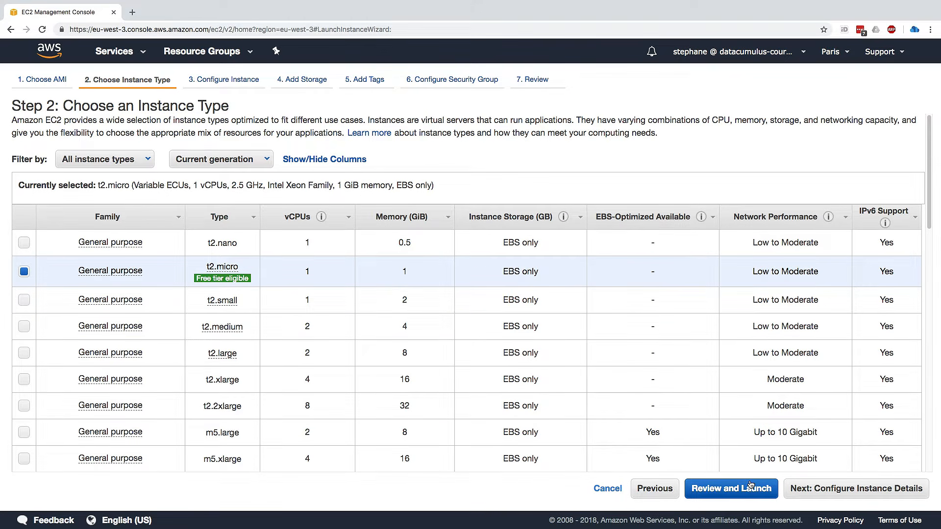
pyautogui.click(809, 492)
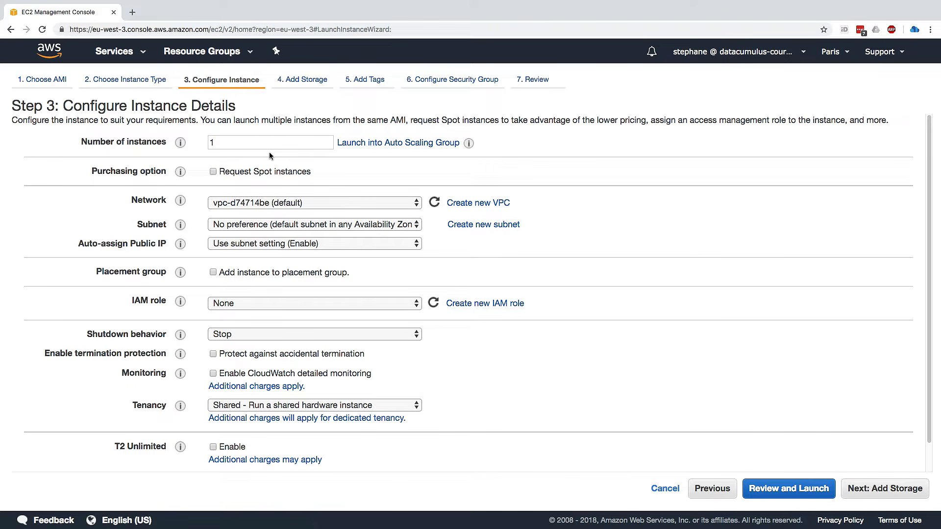
# Keep 1 as the number of instances, with the default VPC as network and no preference for the subnet.
pyautogui.rightClick(244, 141)
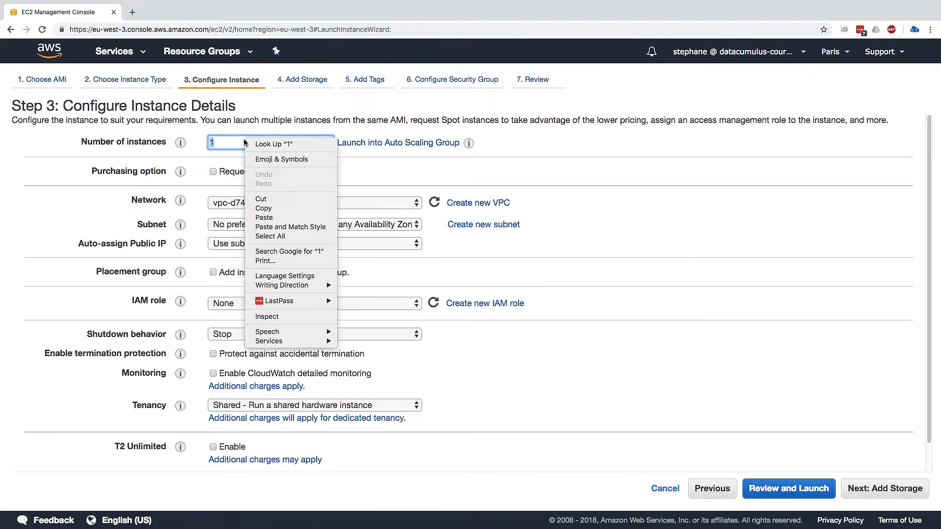
pyautogui.click(229, 140)
pyautogui.click(228, 145)
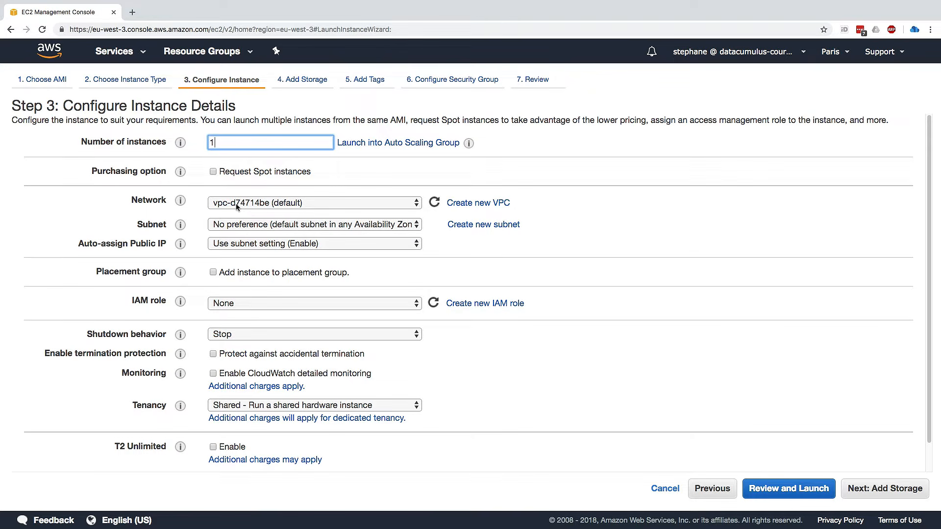
pyautogui.click(299, 207)
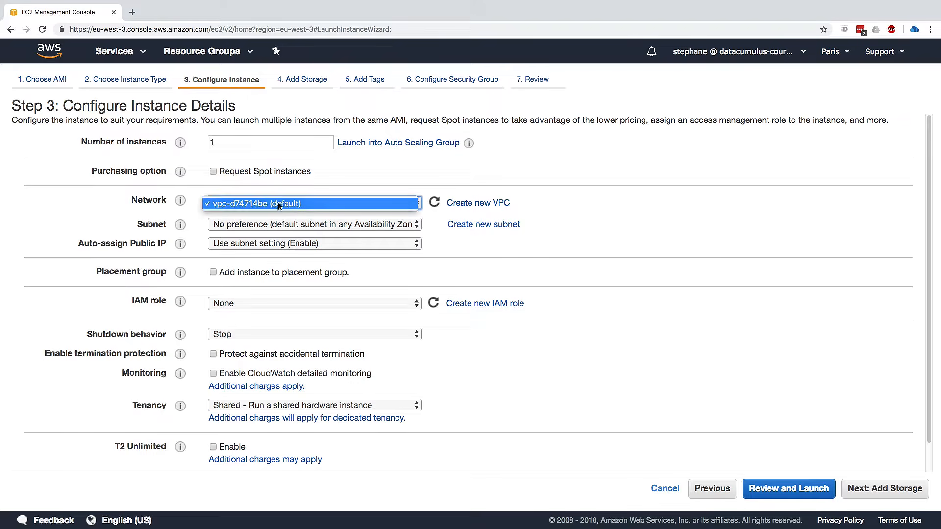
pyautogui.click(287, 204)
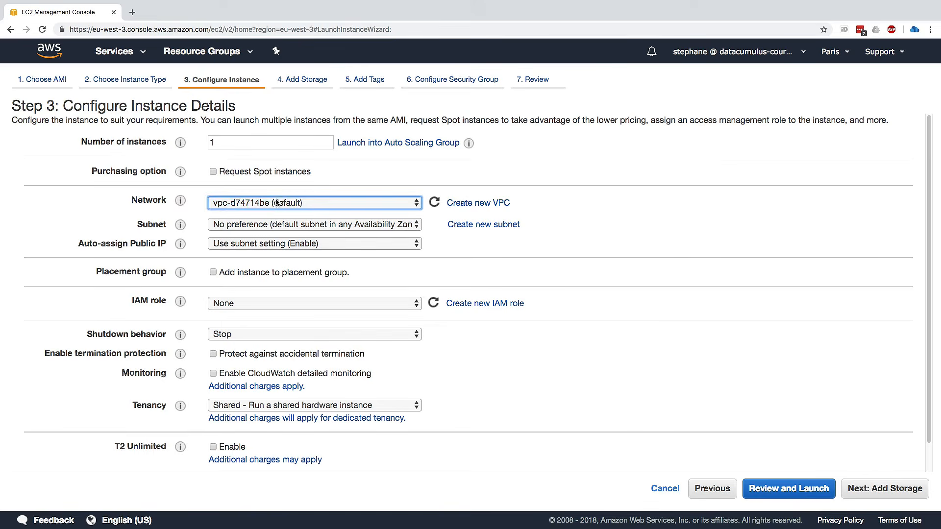
pyautogui.click(250, 224)
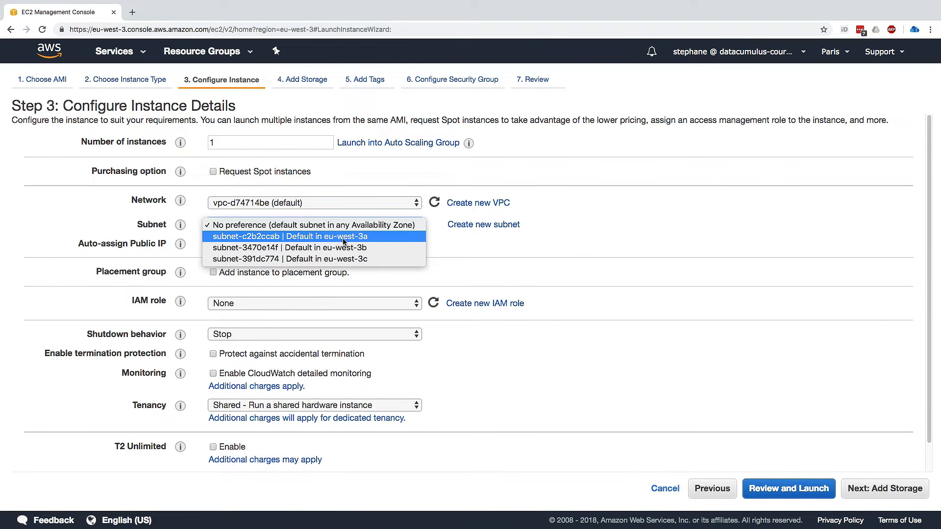
pyautogui.click(373, 228)
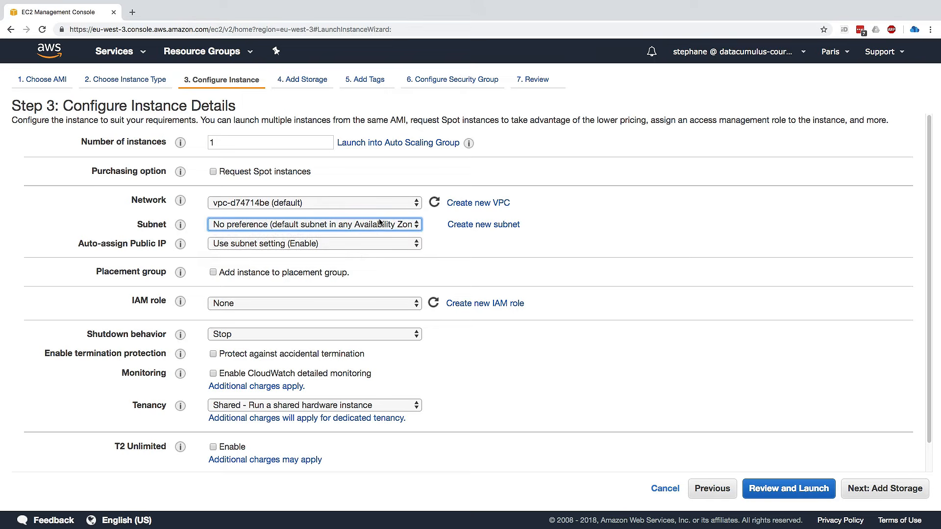
pyautogui.click(441, 234)
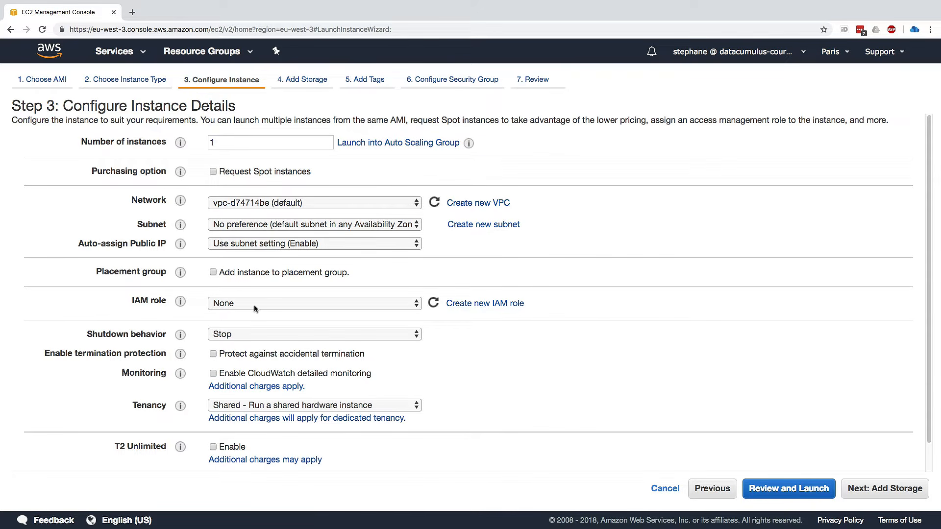
# Expand the advanced details to inspect the optional user data setting, then proceed to the storage configuration.
pyautogui.scroll(-2, 252, 299)
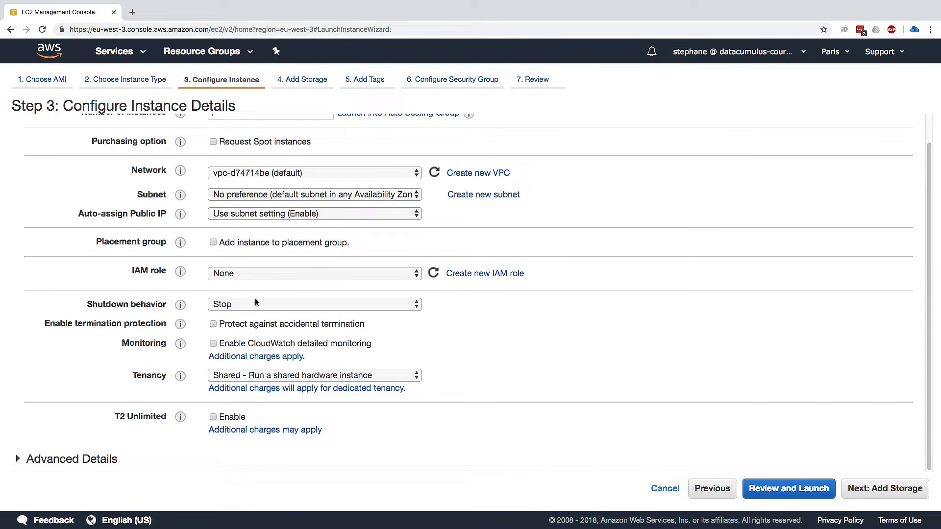
pyautogui.click(106, 456)
pyautogui.scroll(-2, 145, 425)
pyautogui.moveTo(133, 391); pyautogui.dragTo(159, 391)
pyautogui.click(153, 408)
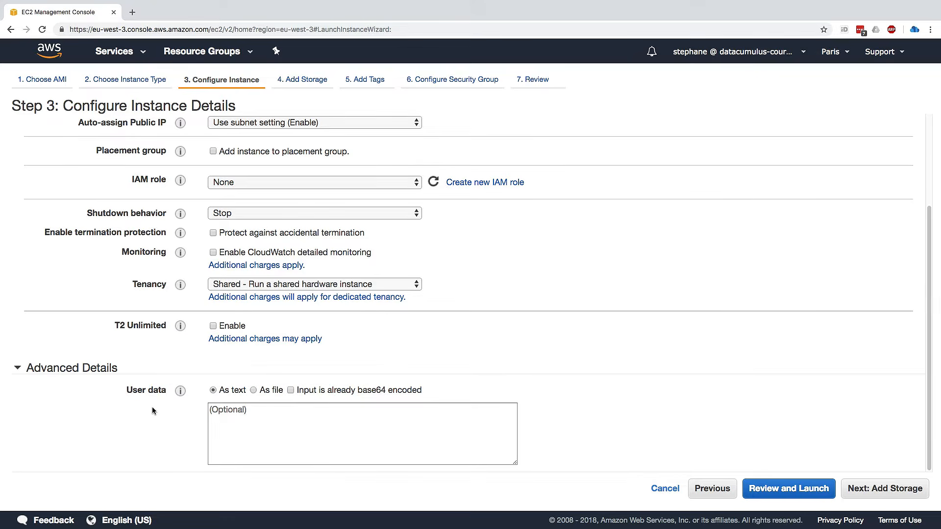
pyautogui.click(847, 486)
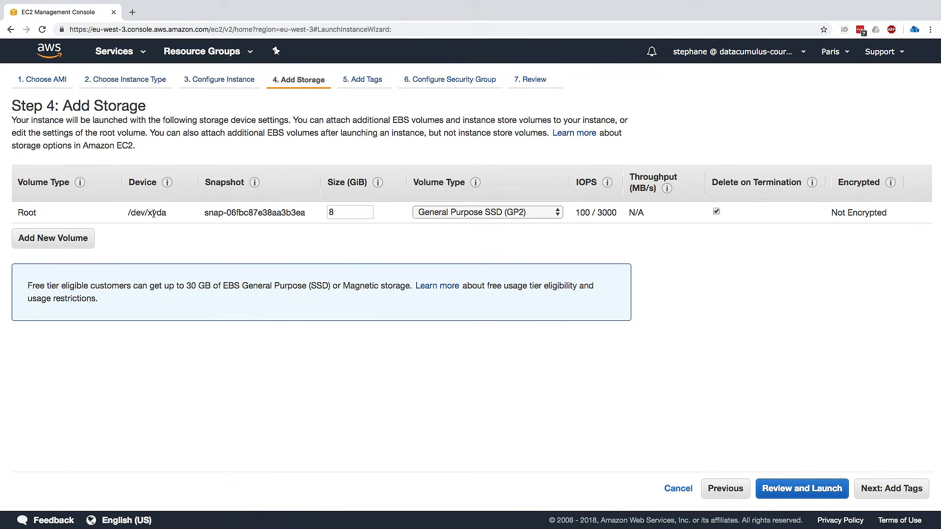
# Check the root volume's device, size and encryption settings, then proceed to the tags.
pyautogui.doubleClick(31, 213)
pyautogui.click(34, 213)
pyautogui.moveTo(128, 213); pyautogui.dragTo(165, 214)
pyautogui.click(164, 214)
pyautogui.click(338, 212)
pyautogui.click(332, 235)
pyautogui.moveTo(830, 213); pyautogui.dragTo(882, 214)
pyautogui.click(880, 214)
pyautogui.click(896, 488)
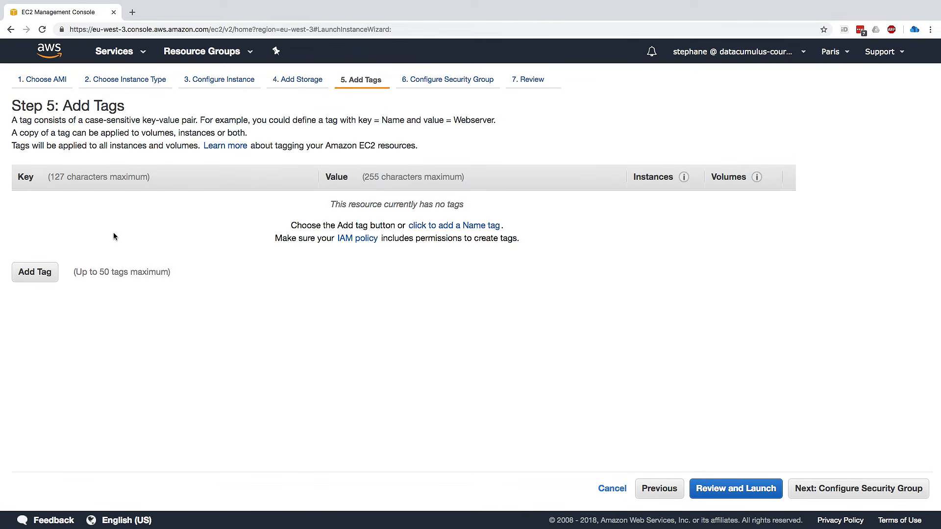
# Add a tag with the key "Name" and the value "My First Instance".
pyautogui.click(44, 279)
pyautogui.write('Name')
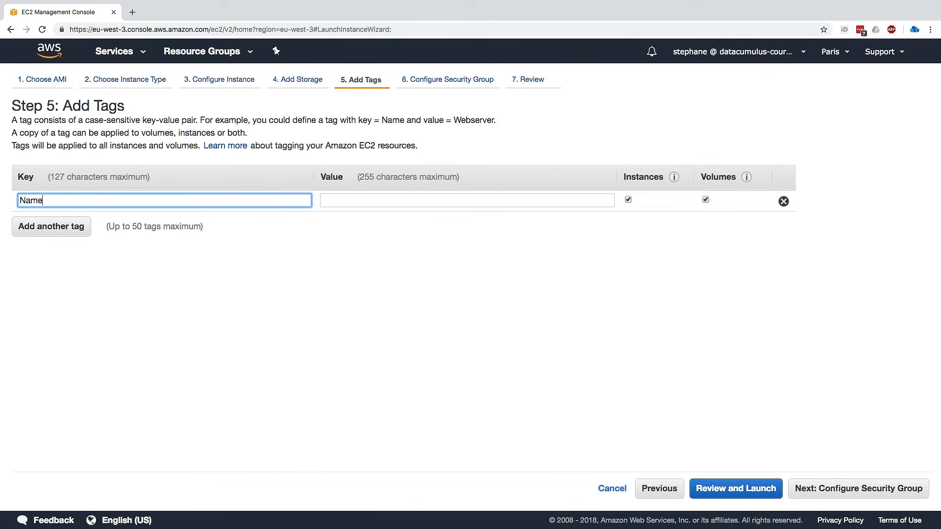
pyautogui.press('Tab')
pyautogui.write('MyF')
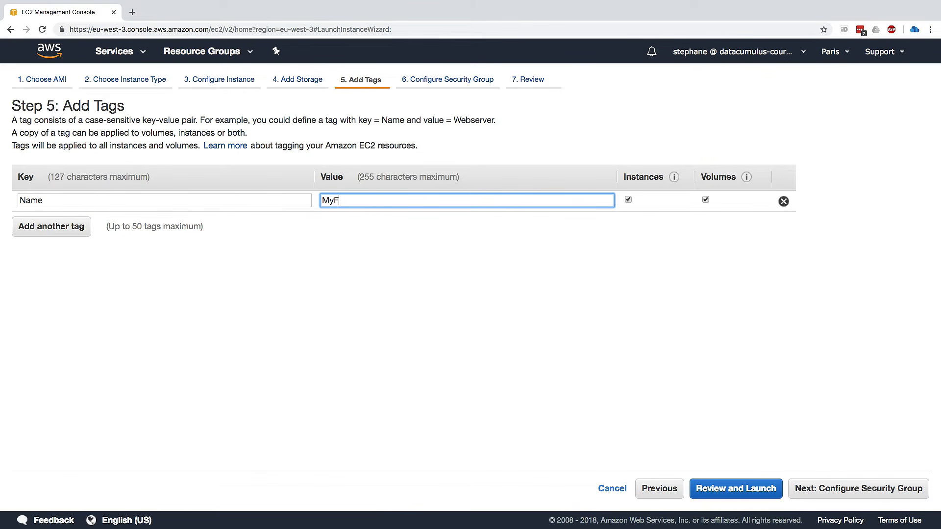
pyautogui.write('irst Instance')
pyautogui.click(397, 228)
# Add a second tag with key "another key" and value "another value", then proceed to the security group configuration.
pyautogui.click(75, 228)
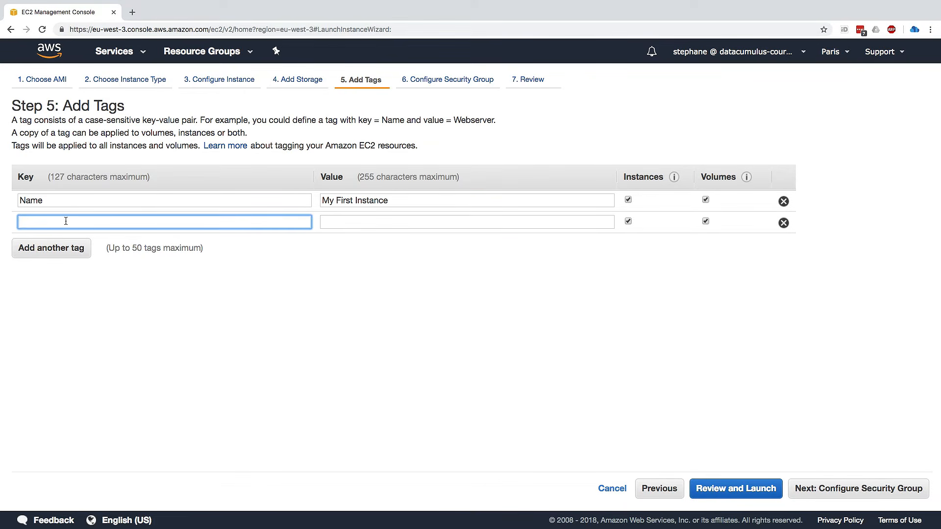
pyautogui.write('a')
pyautogui.press('BackSpace')
pyautogui.write('another key')
pyautogui.press('Tab')
pyautogui.write('another value')
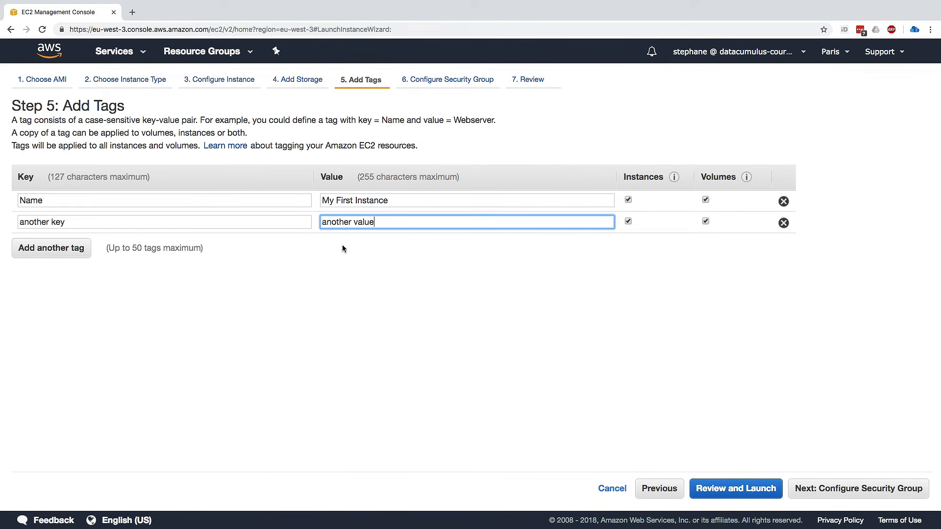
pyautogui.doubleClick(131, 201)
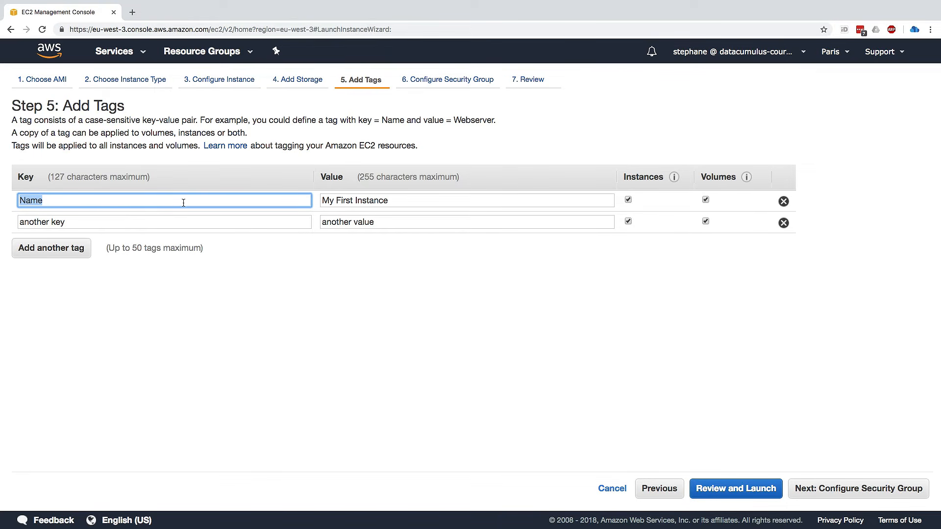
pyautogui.click(813, 489)
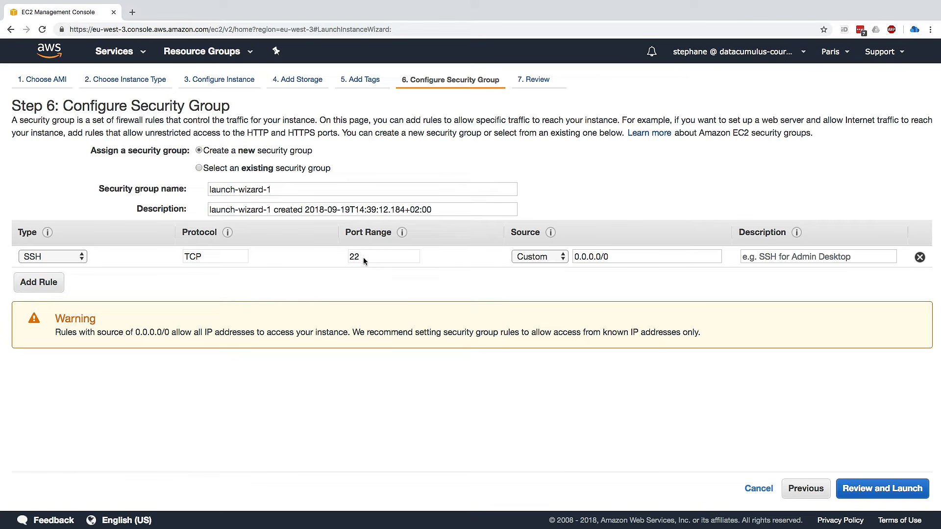
# Name the new security group "my-first-security-group" and describe it as "Created with my first EC2 Instance".
pyautogui.moveTo(363, 257); pyautogui.dragTo(349, 257)
pyautogui.click(280, 189)
pyautogui.moveTo(279, 189); pyautogui.dragTo(201, 192)
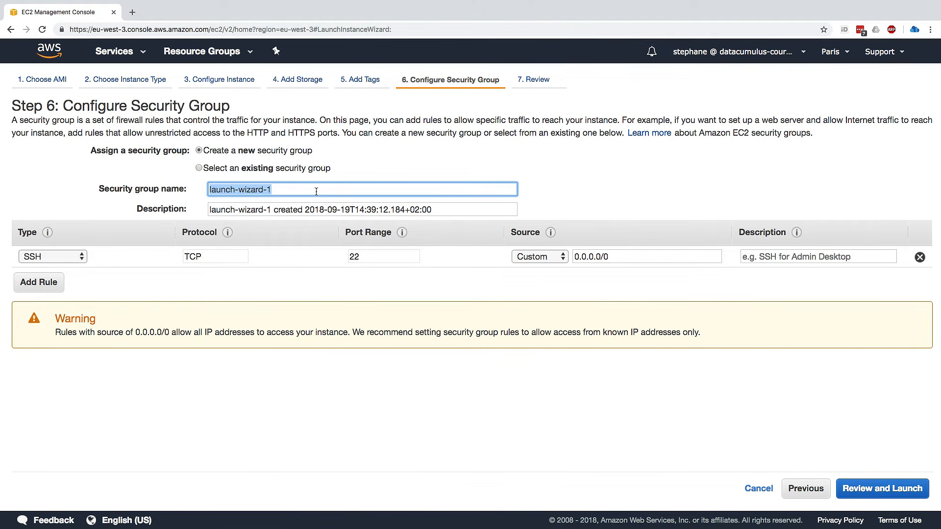
pyautogui.write('my-fir')
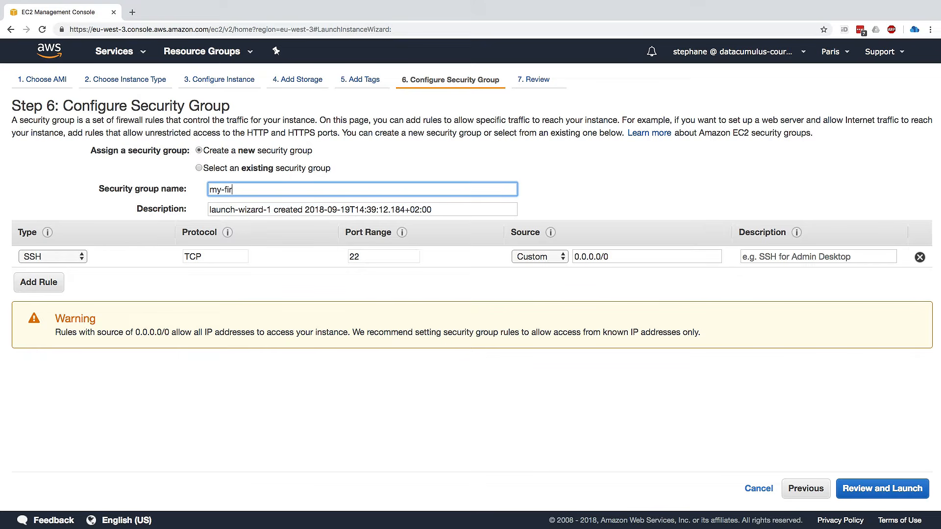
pyautogui.write('st-security-group')
pyautogui.press('Tab')
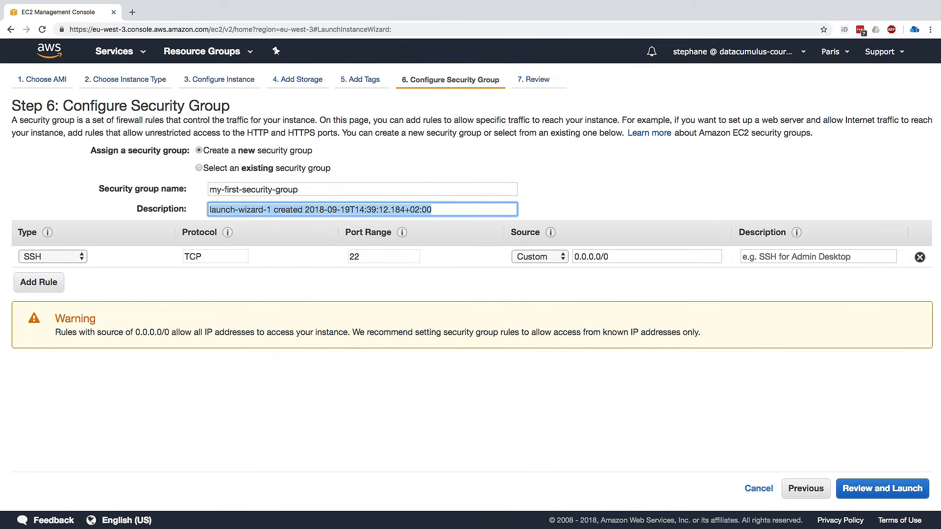
pyautogui.write('Created with my ')
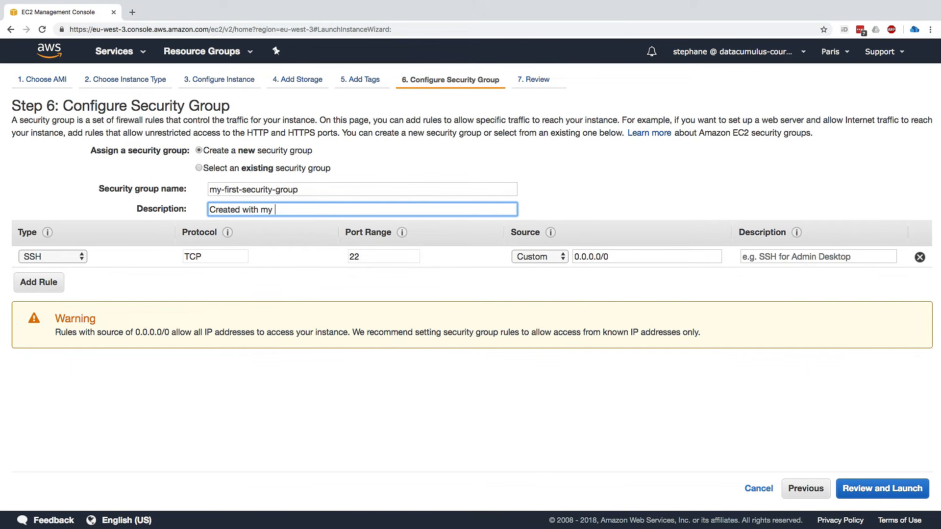
pyautogui.write('first EC2 Instance')
# Check the SSH rule's port range, its source address range and the available source options.
pyautogui.doubleClick(362, 257)
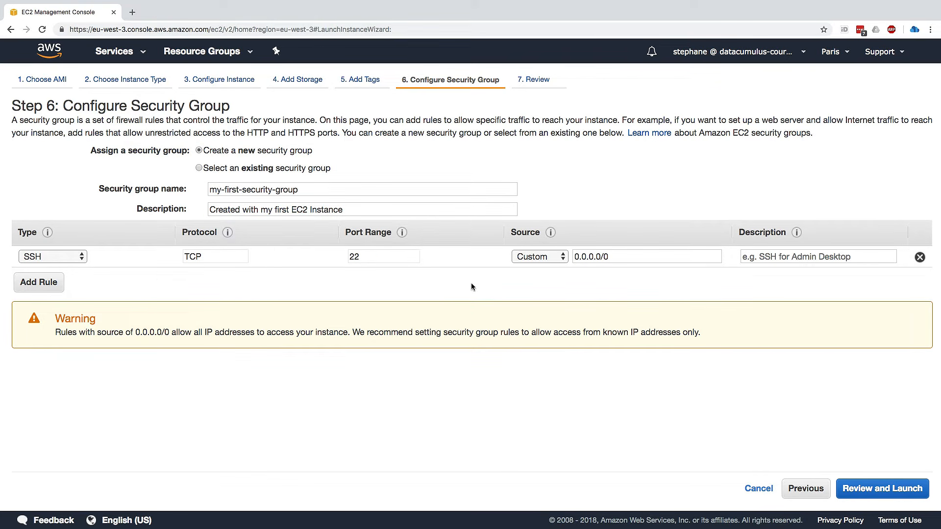
pyautogui.click(525, 260)
pyautogui.click(586, 259)
pyautogui.click(578, 257)
pyautogui.moveTo(578, 256); pyautogui.dragTo(610, 256)
pyautogui.click(610, 256)
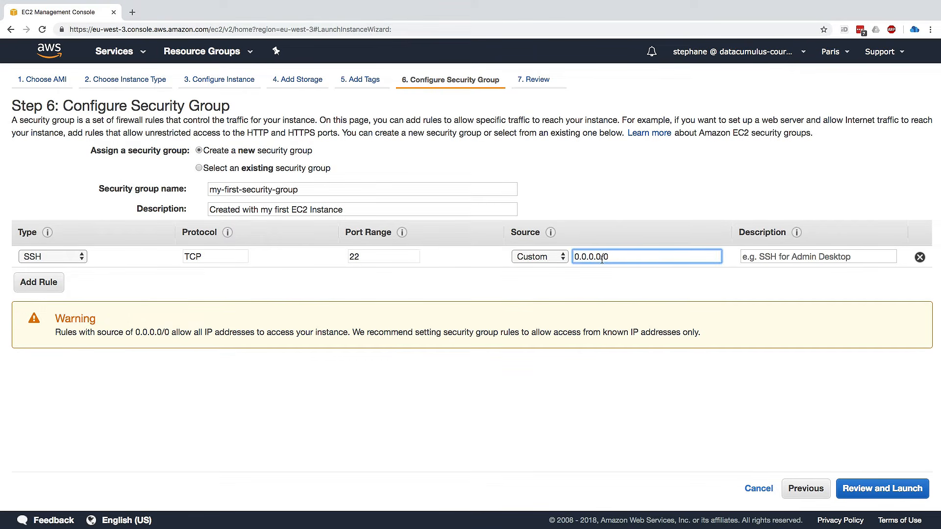
pyautogui.click(564, 258)
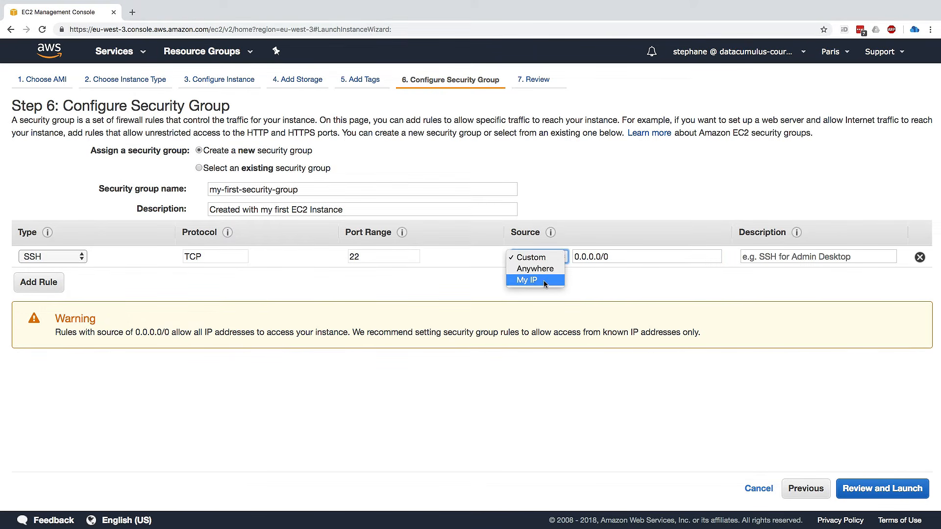
pyautogui.click(616, 276)
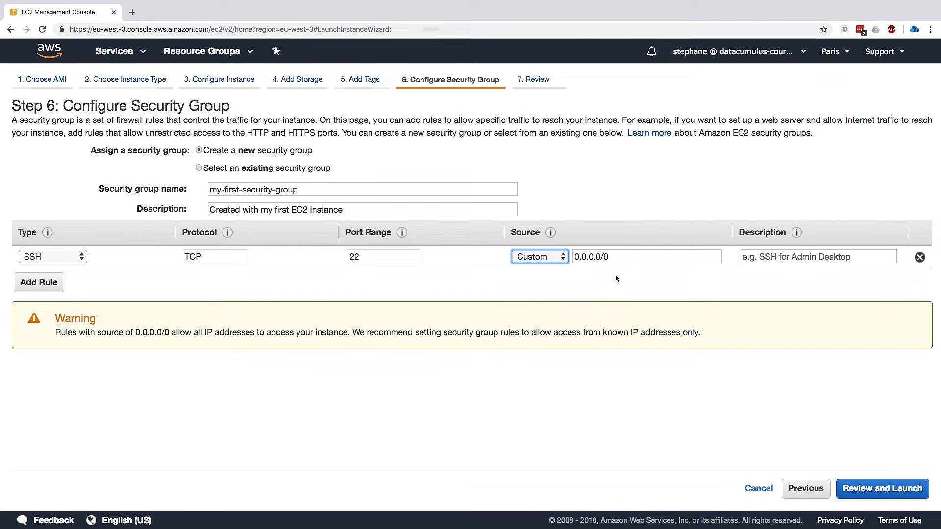
pyautogui.click(615, 275)
pyautogui.moveTo(606, 256); pyautogui.dragTo(577, 257)
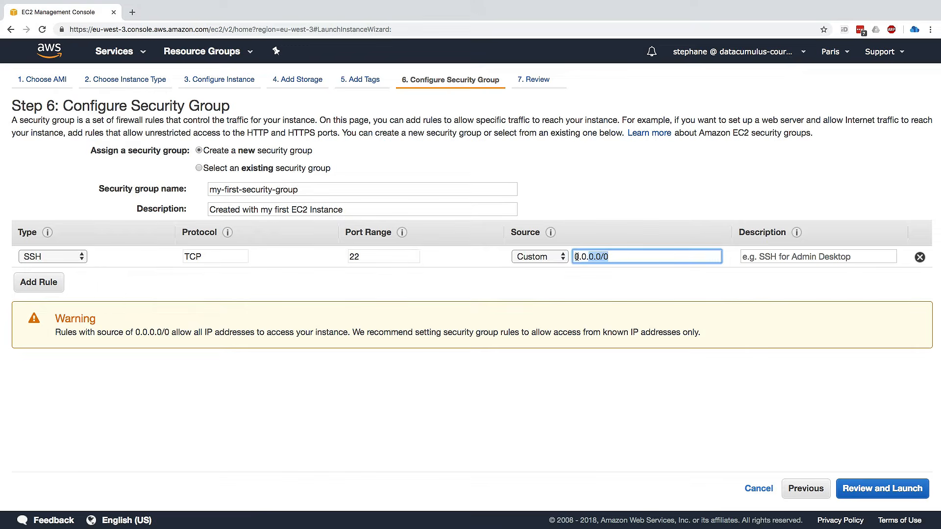
# Describe the SSH rule as "SSH to the instance", then proceed to the launch review.
pyautogui.click(776, 257)
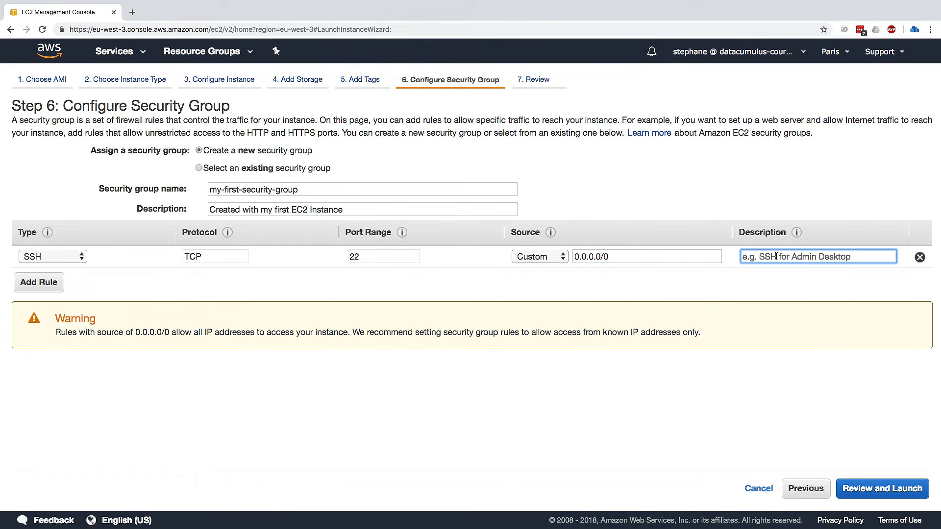
pyautogui.write('SSH')
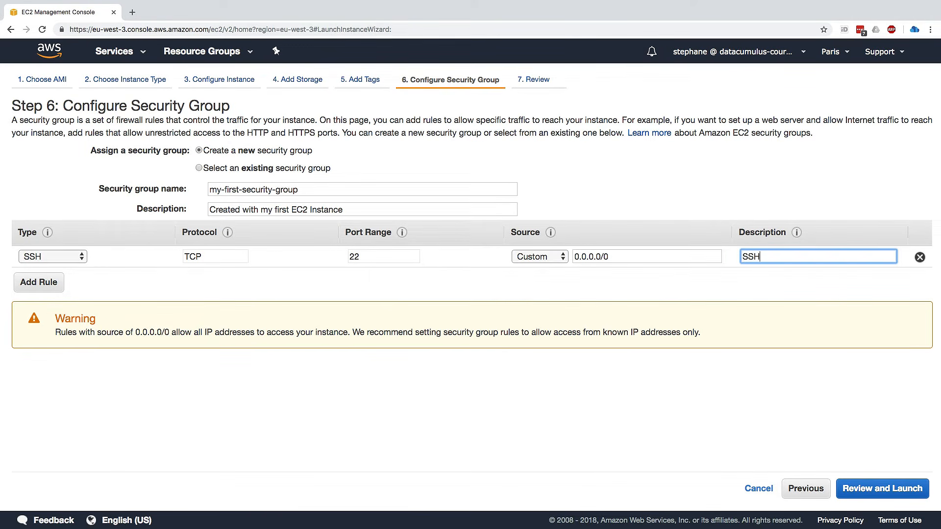
pyautogui.write(' fo the instance')
pyautogui.click(909, 488)
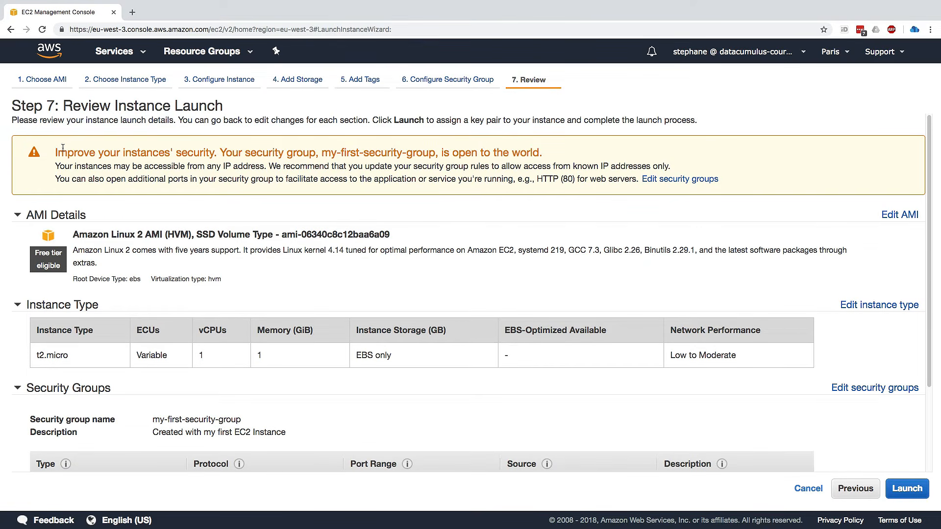
# Review the security warning, AMI details, instance type and security group rules before launching.
pyautogui.moveTo(219, 154); pyautogui.dragTo(532, 153)
pyautogui.click(531, 153)
pyautogui.tripleClick(113, 152)
pyautogui.click(147, 161)
pyautogui.scroll(-2, 304, 230)
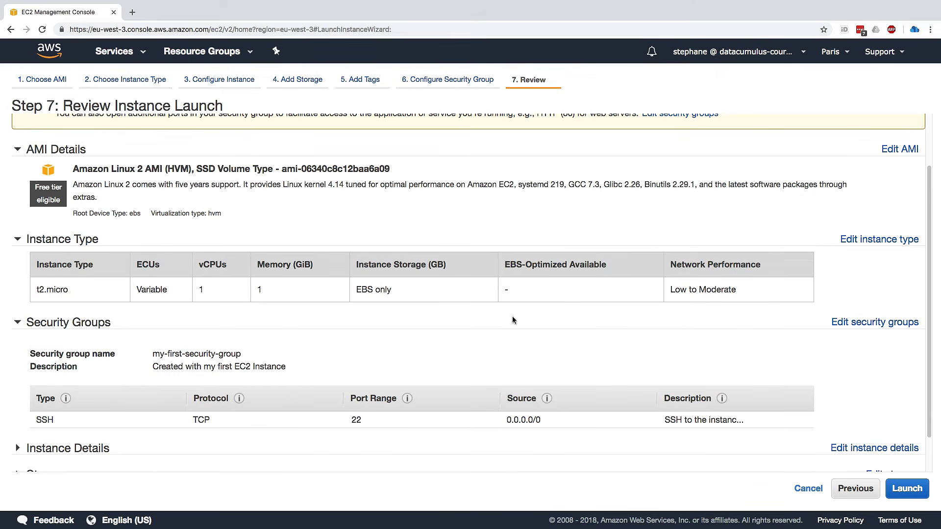
pyautogui.scroll(-1, 452, 343)
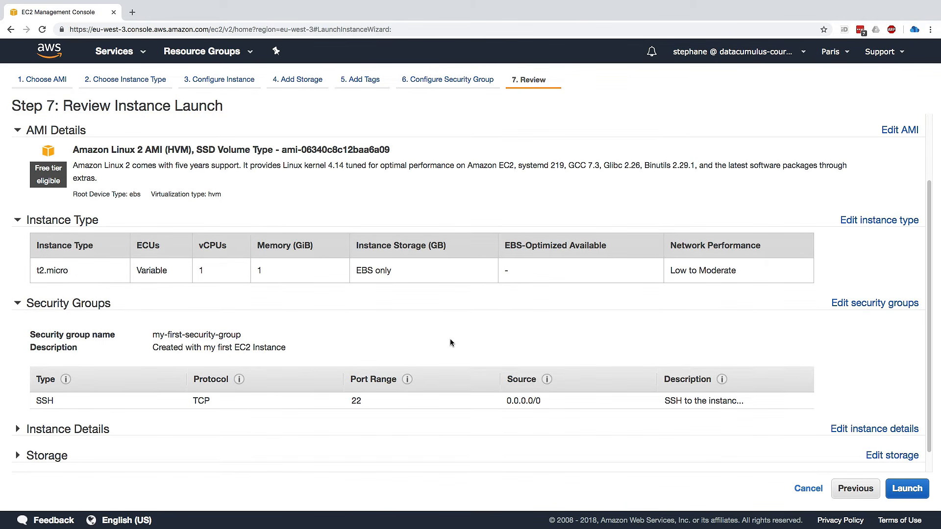
pyautogui.scroll(-1, 451, 343)
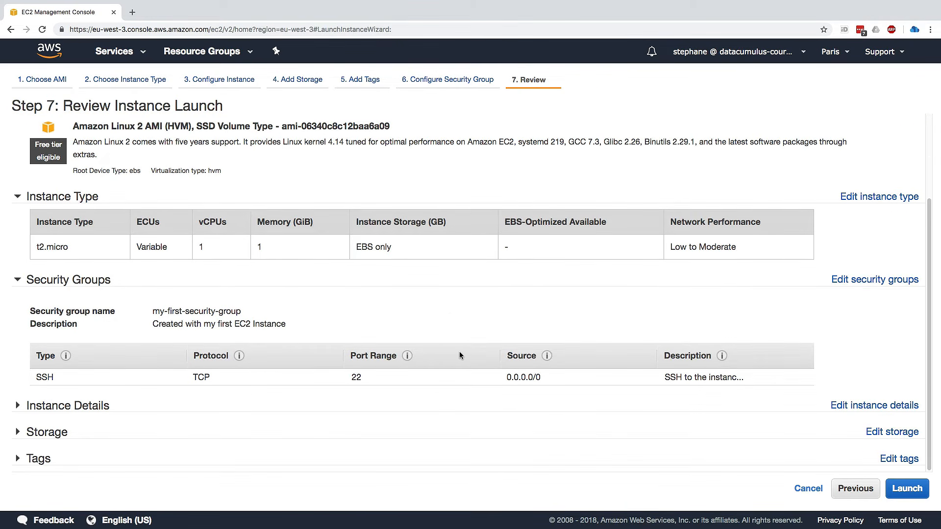
pyautogui.tripleClick(57, 248)
pyautogui.scroll(1, 174, 237)
pyautogui.scroll(2, 172, 238)
pyautogui.moveTo(138, 182); pyautogui.dragTo(82, 182)
pyautogui.click(81, 182)
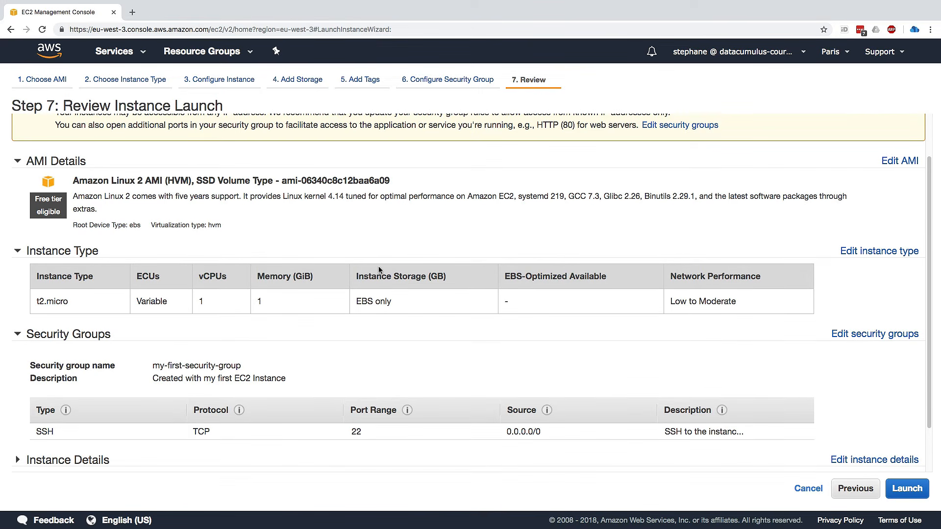
# Create and download a new key pair named "EC2 Tutorial", then launch the instance with it.
pyautogui.click(907, 489)
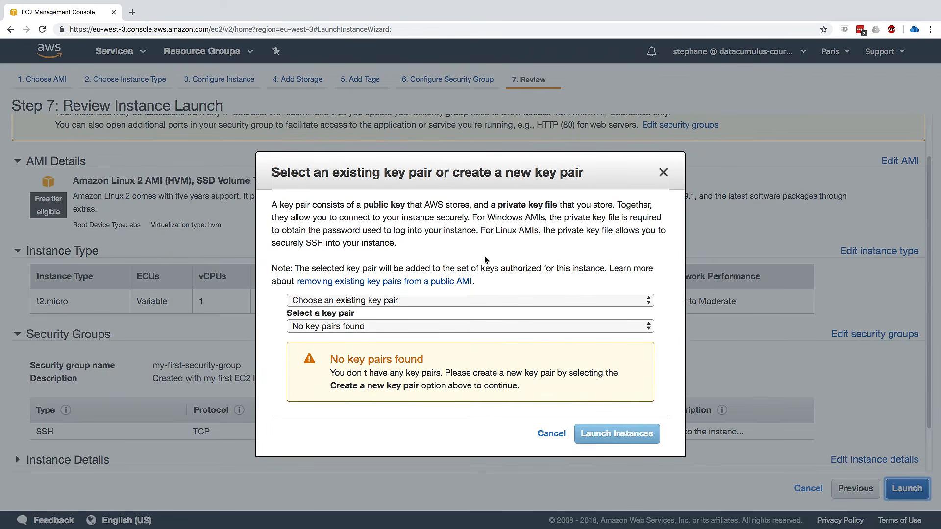
pyautogui.click(442, 299)
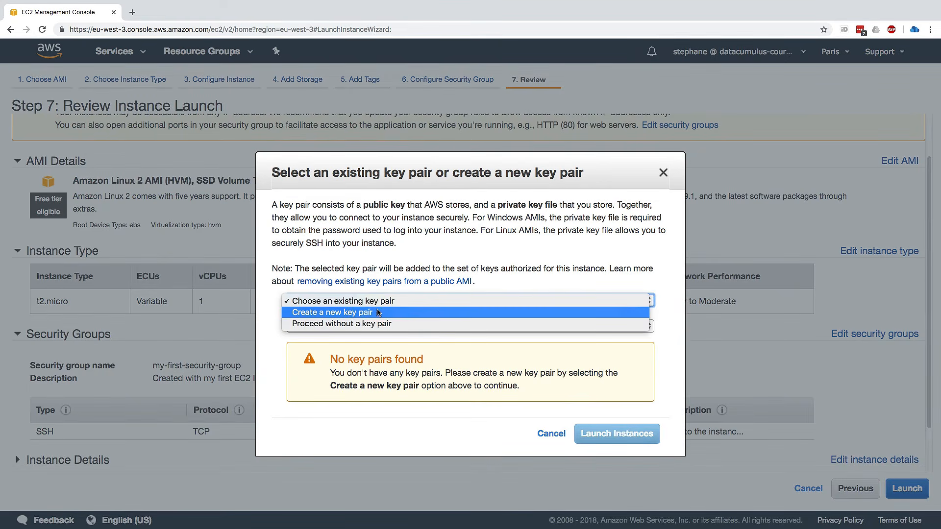
pyautogui.click(336, 314)
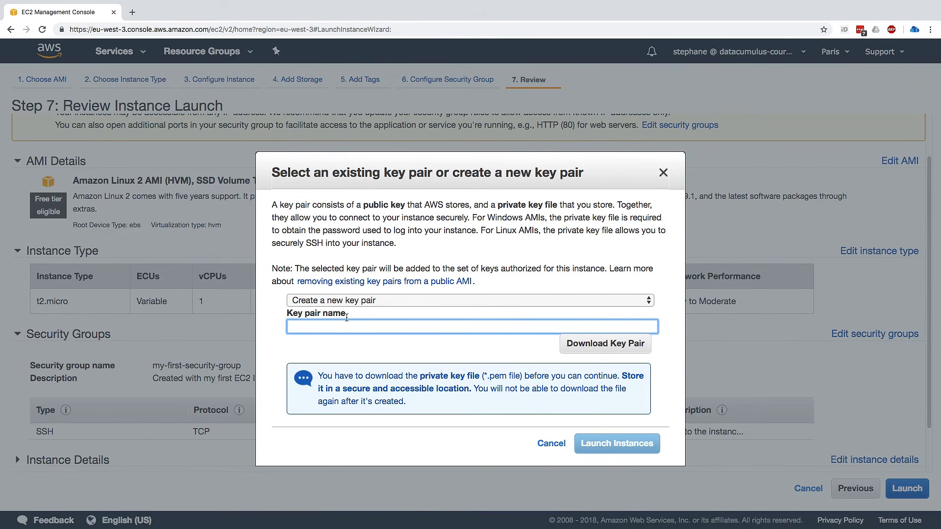
pyautogui.click(362, 326)
pyautogui.write('EC2 Tutorial')
pyautogui.click(590, 346)
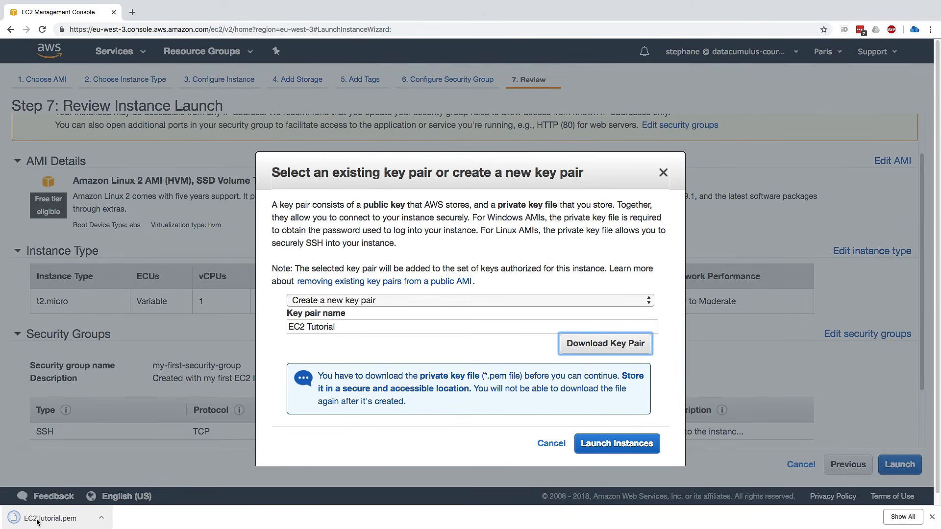
pyautogui.click(601, 441)
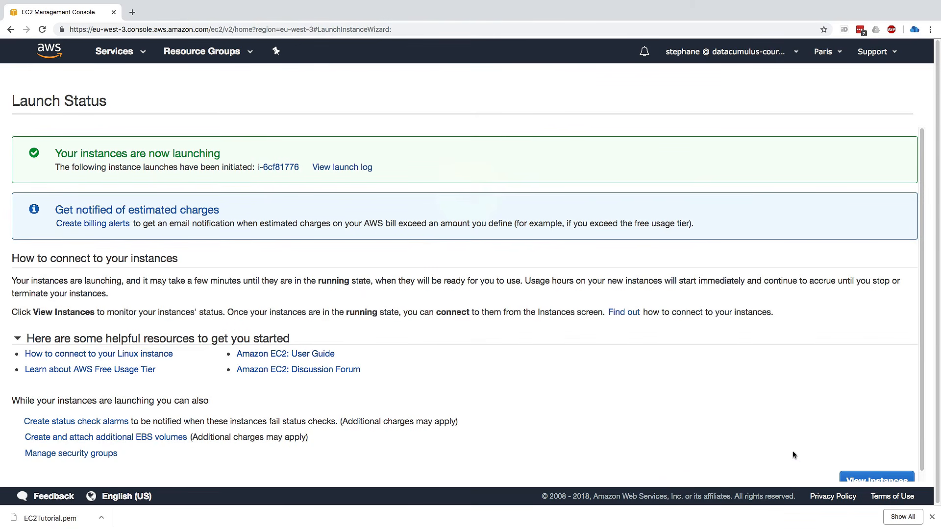
# Open the instances list and check the new instance's type, availability zone and state.
pyautogui.click(853, 476)
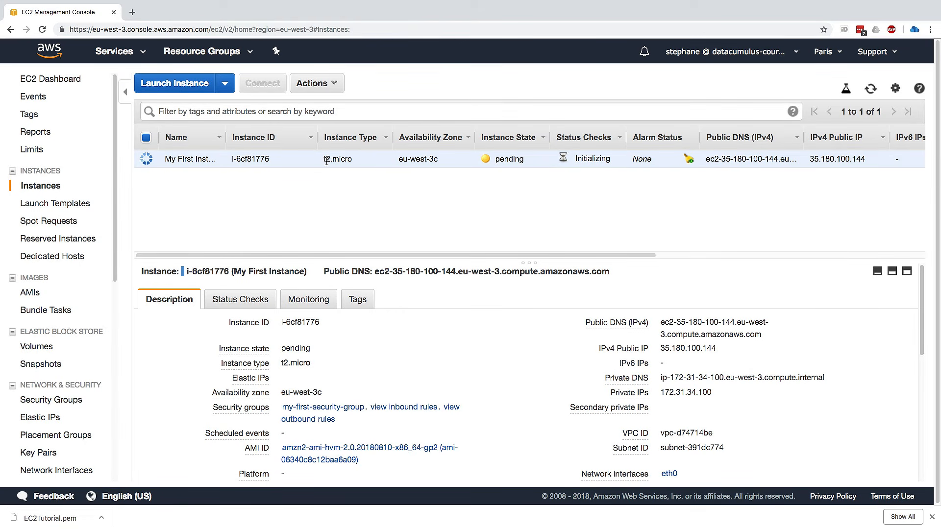
pyautogui.moveTo(322, 159); pyautogui.dragTo(357, 157)
pyautogui.click(357, 158)
pyautogui.moveTo(404, 158); pyautogui.dragTo(444, 159)
pyautogui.click(441, 159)
pyautogui.doubleClick(500, 157)
pyautogui.click(528, 165)
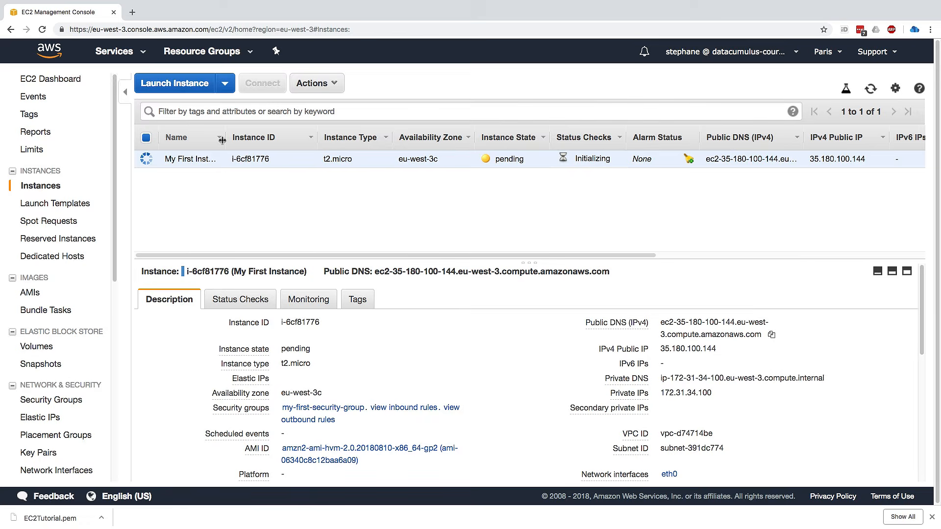
# Widen the Name column of the instances list to fit the full instance name.
pyautogui.moveTo(226, 138); pyautogui.dragTo(267, 139)
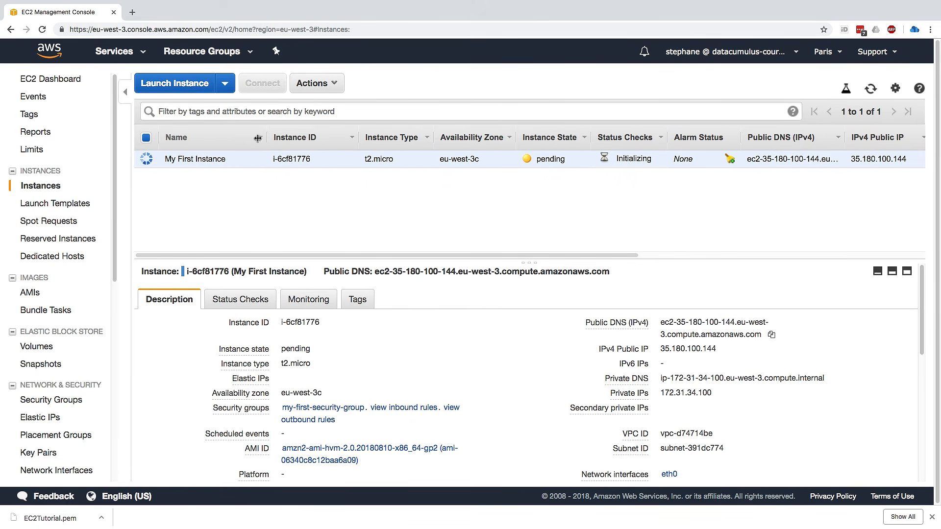
pyautogui.moveTo(266, 138); pyautogui.dragTo(244, 138)
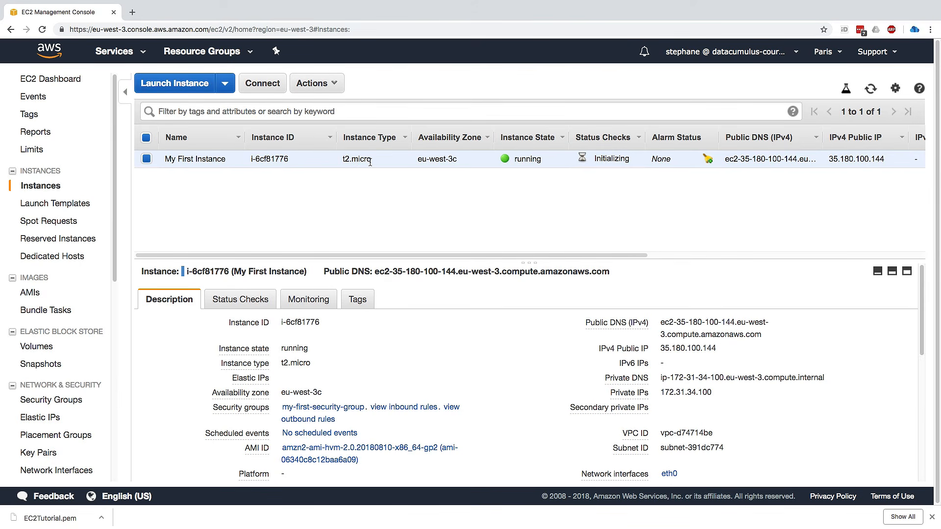
# Examine the instance state actions available for My First Instance, then dismiss them without choosing one.
pyautogui.rightClick(531, 163)
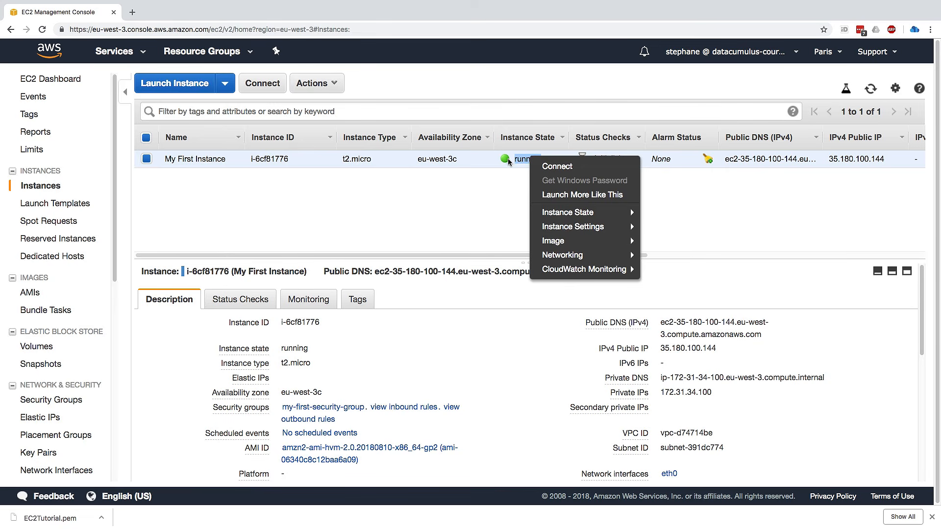
pyautogui.moveTo(569, 213)
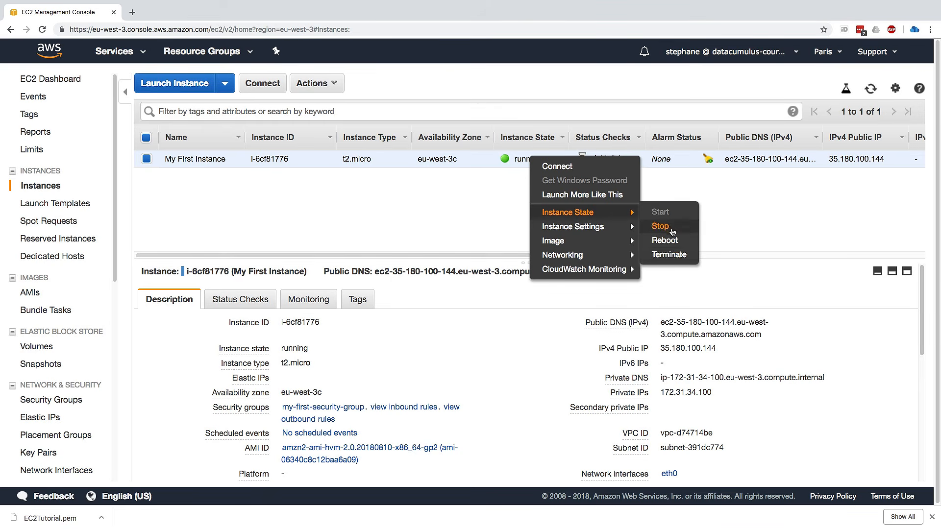
pyautogui.click(414, 175)
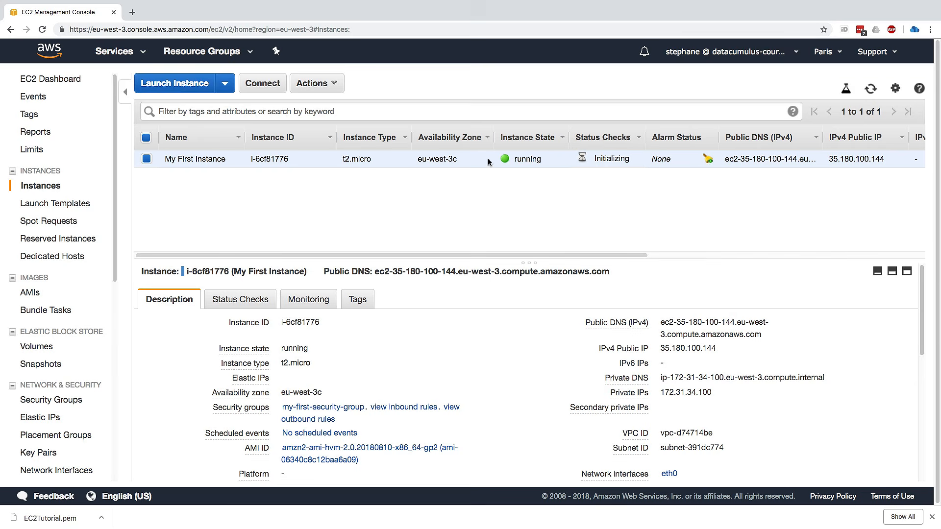